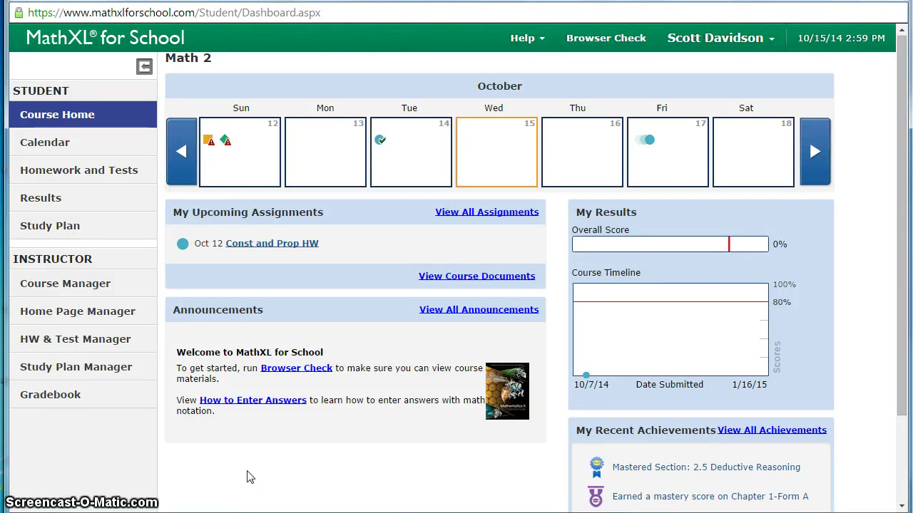
# Open the Study Plan and briefly highlight its 16 of 132 mastery points total.
pyautogui.click(251, 476)
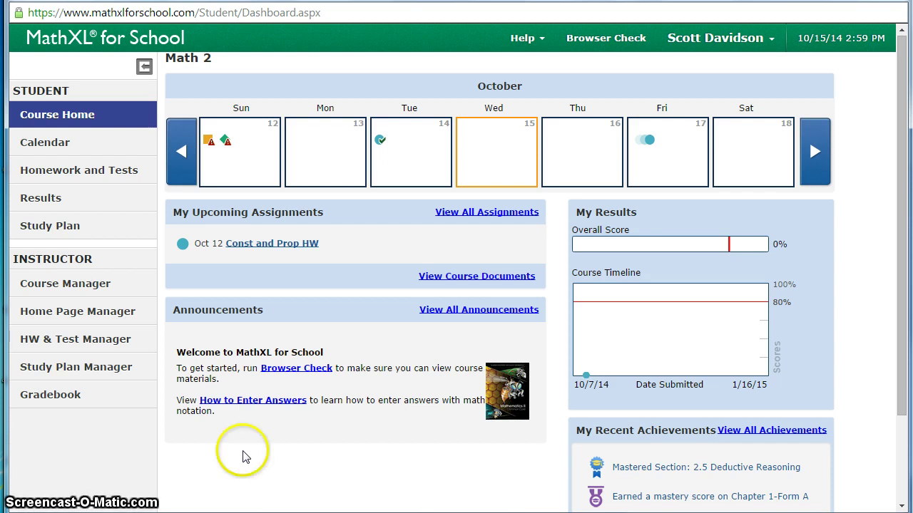
pyautogui.click(58, 232)
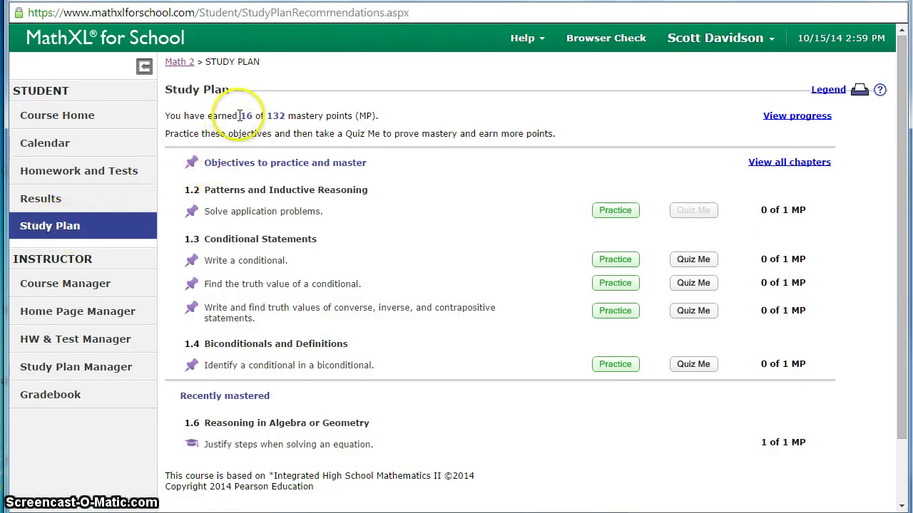
pyautogui.moveTo(238, 115); pyautogui.dragTo(390, 120)
pyautogui.click(399, 125)
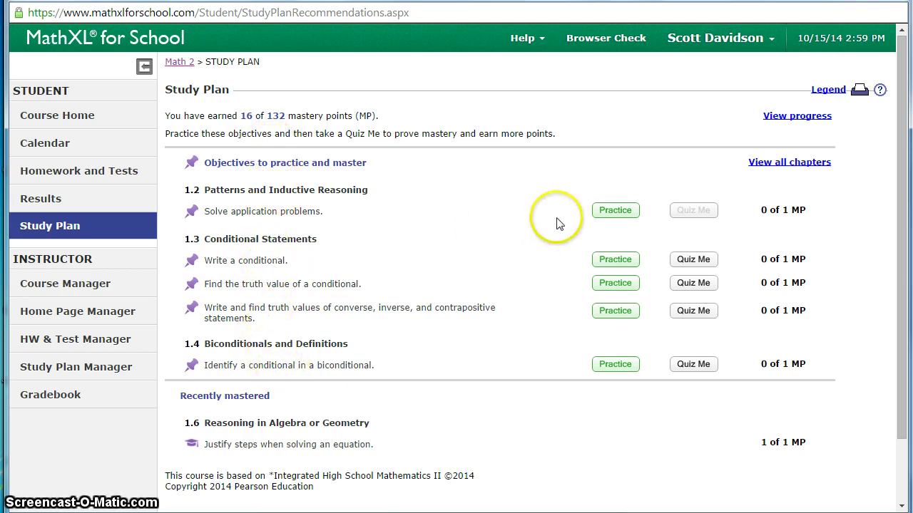
# View chapter-by-chapter Study Plan progress, highlighting the 16 / 132 score and scrolling down the grid.
pyautogui.click(773, 118)
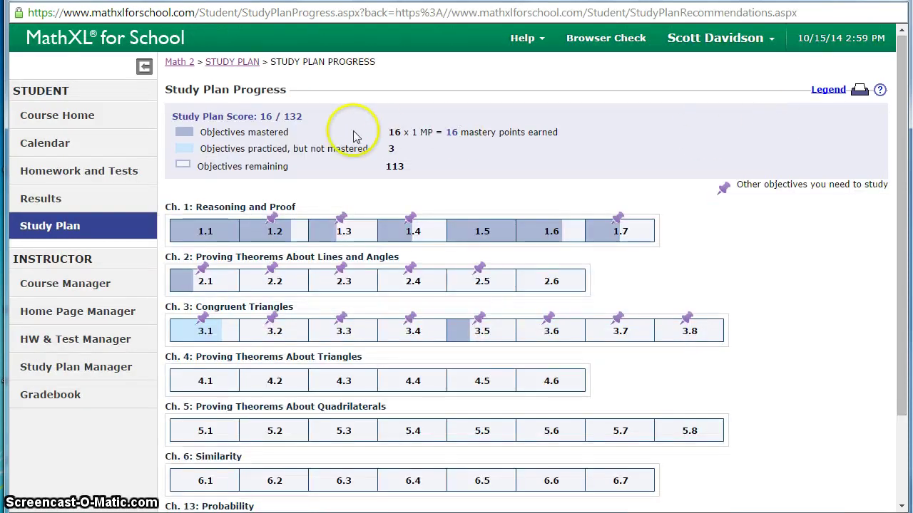
pyautogui.moveTo(258, 116); pyautogui.dragTo(309, 116)
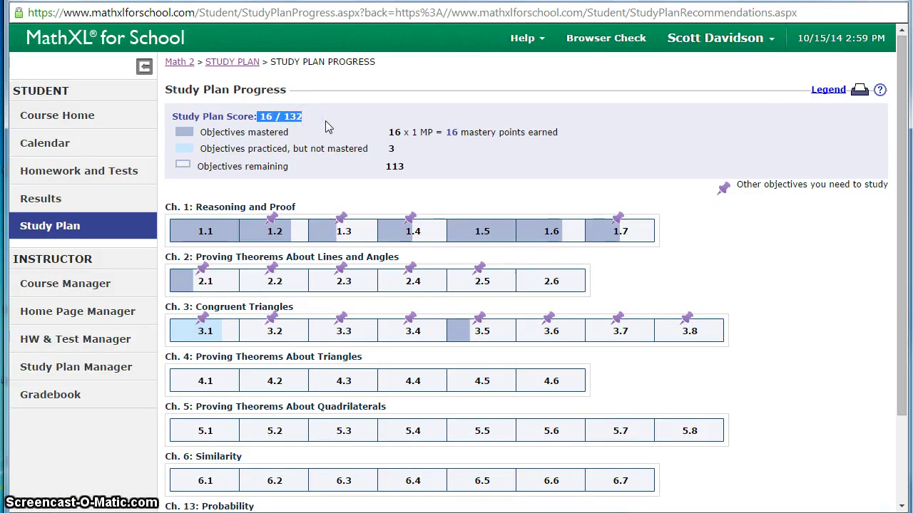
pyautogui.click(333, 123)
pyautogui.moveTo(902, 107); pyautogui.dragTo(899, 184)
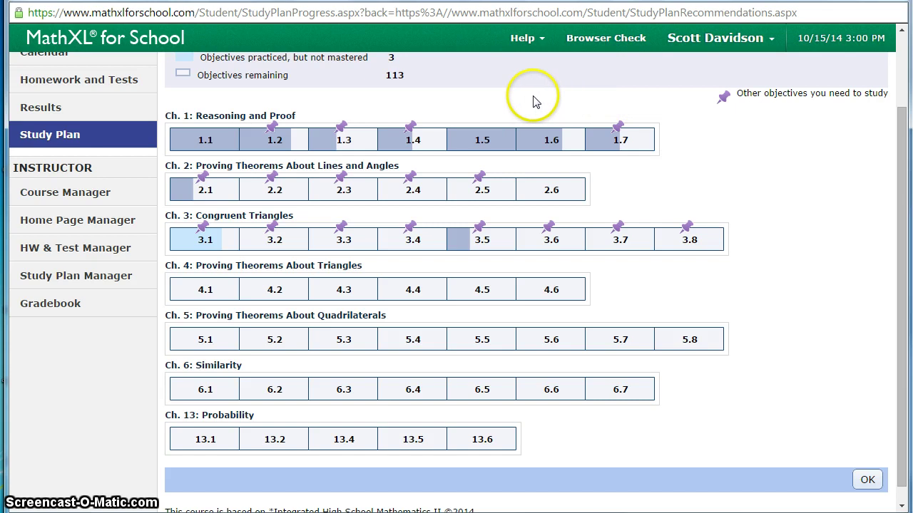
pyautogui.moveTo(282, 142)
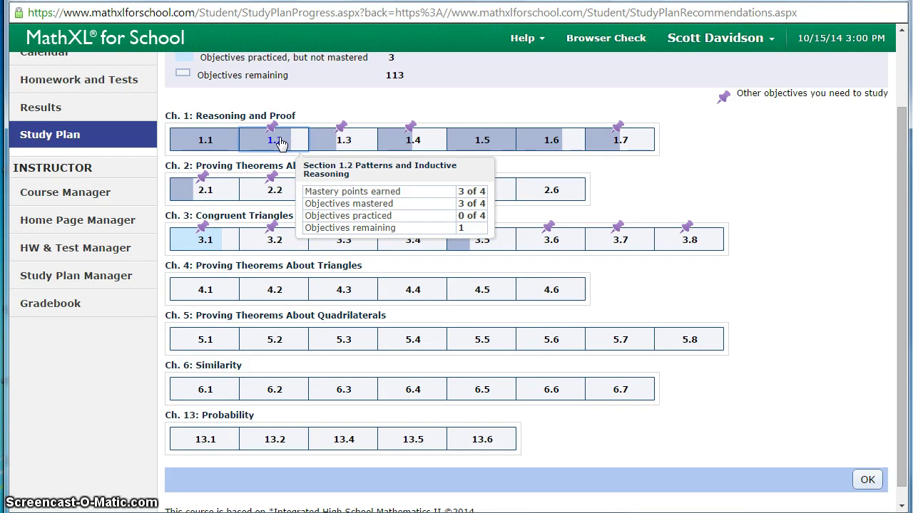
pyautogui.click(303, 146)
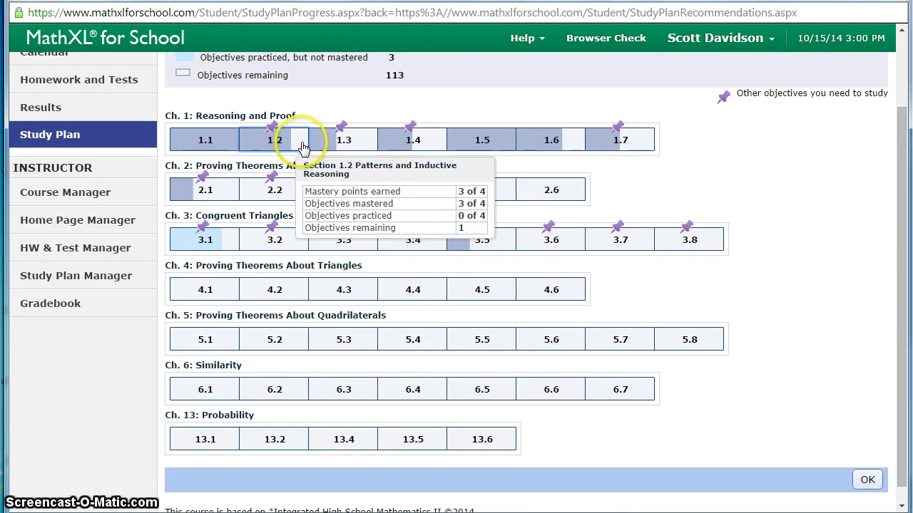
pyautogui.click(357, 143)
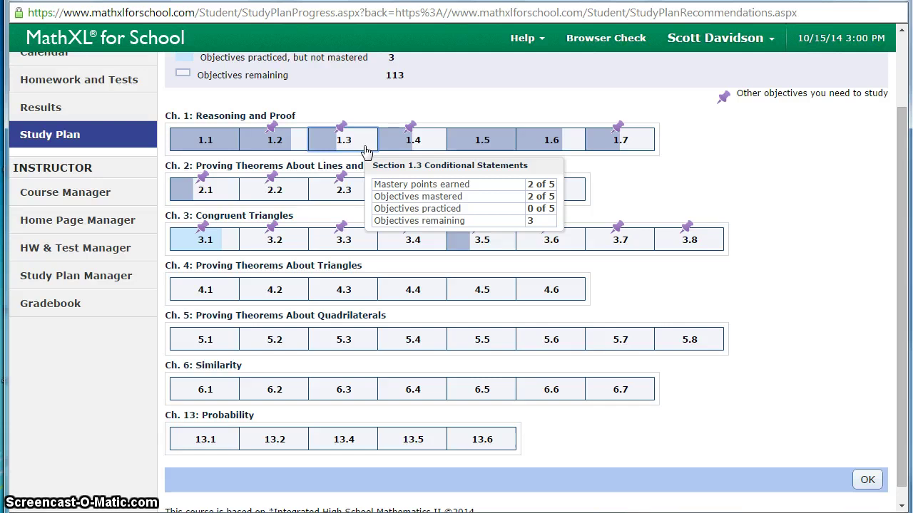
pyautogui.click(226, 241)
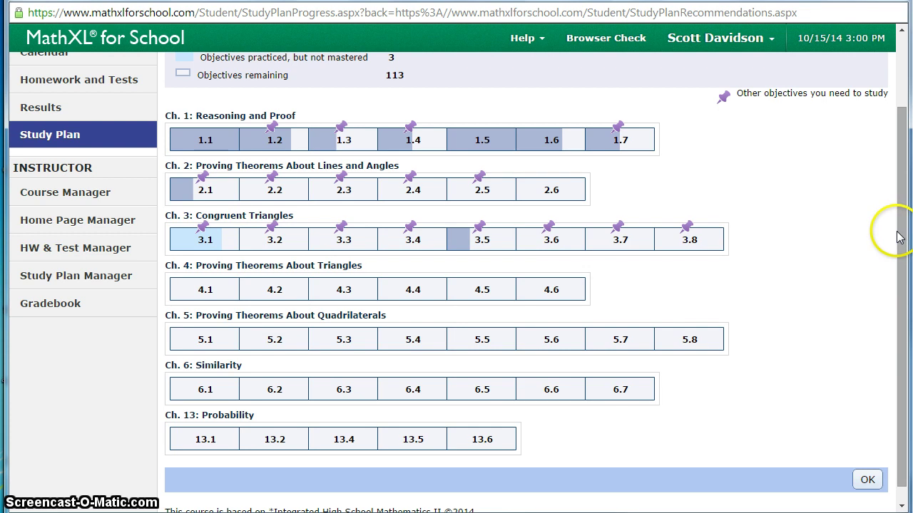
pyautogui.moveTo(900, 239); pyautogui.dragTo(900, 185)
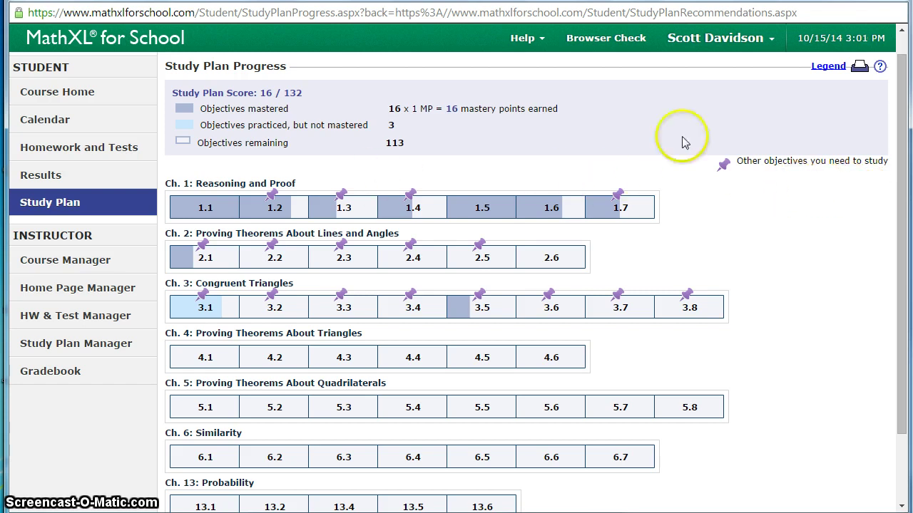
# Go back to the Study Plan and list all chapters with their mastery points, totaling 16 of 132.
pyautogui.scroll(2, 899, 79)
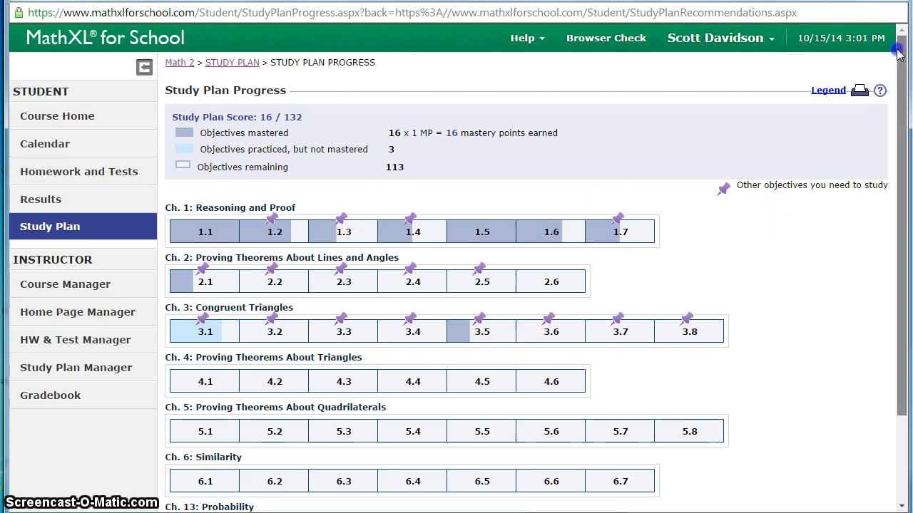
pyautogui.click(234, 64)
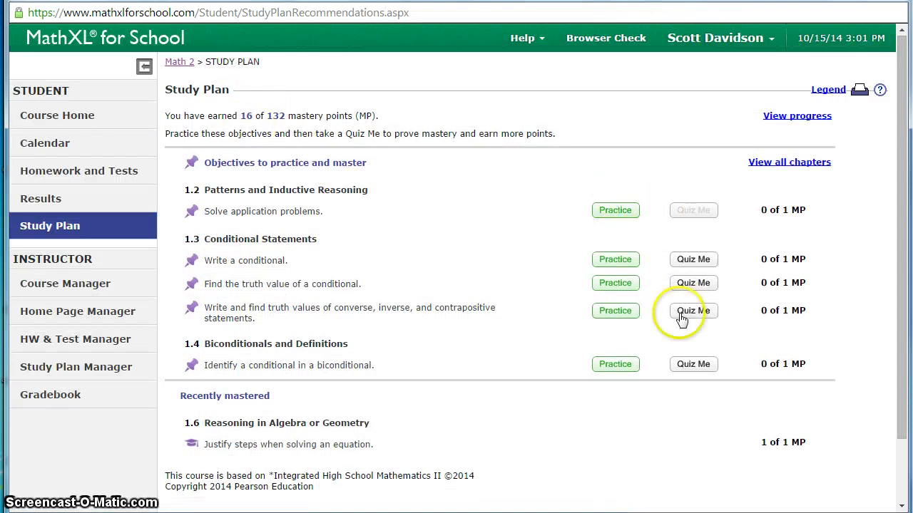
pyautogui.click(783, 165)
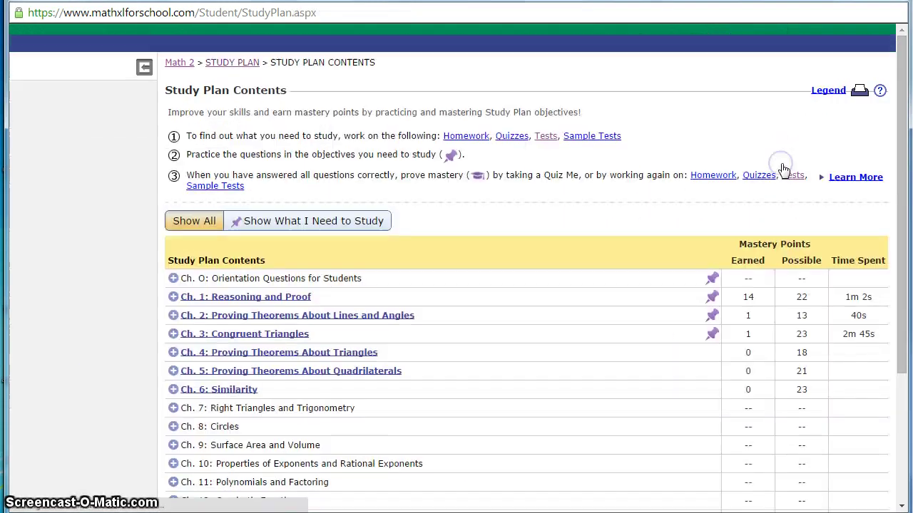
pyautogui.moveTo(902, 143); pyautogui.dragTo(901, 224)
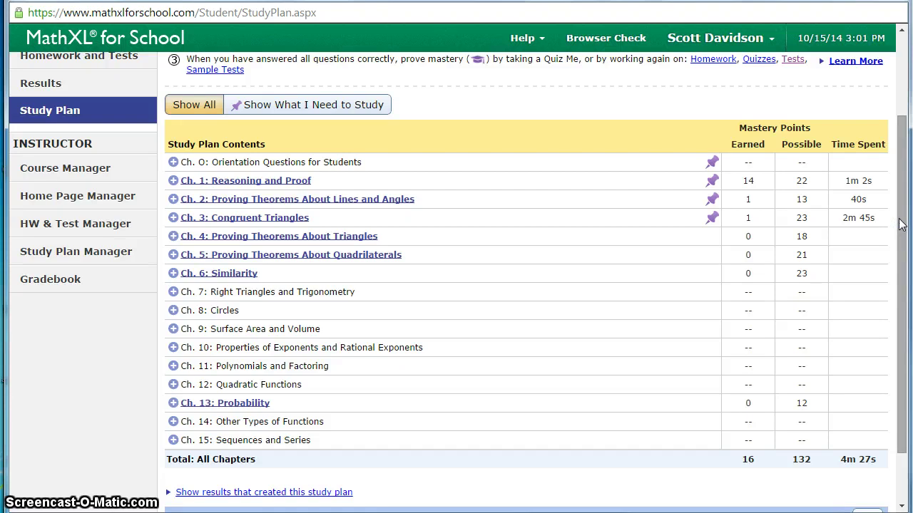
# Expand Ch. 1 sections 1.1 and 1.2, then open the 'Solve application problems' objective overview.
pyautogui.click(174, 182)
pyautogui.click(187, 197)
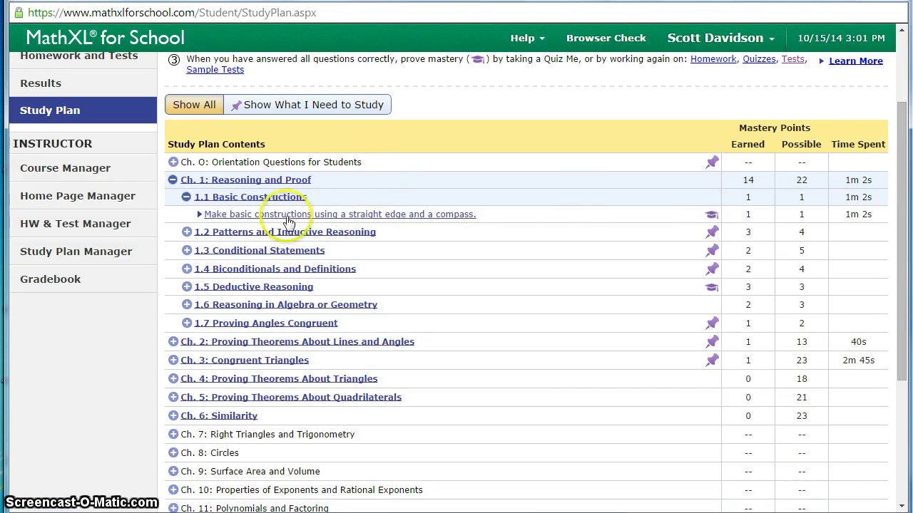
pyautogui.click(187, 232)
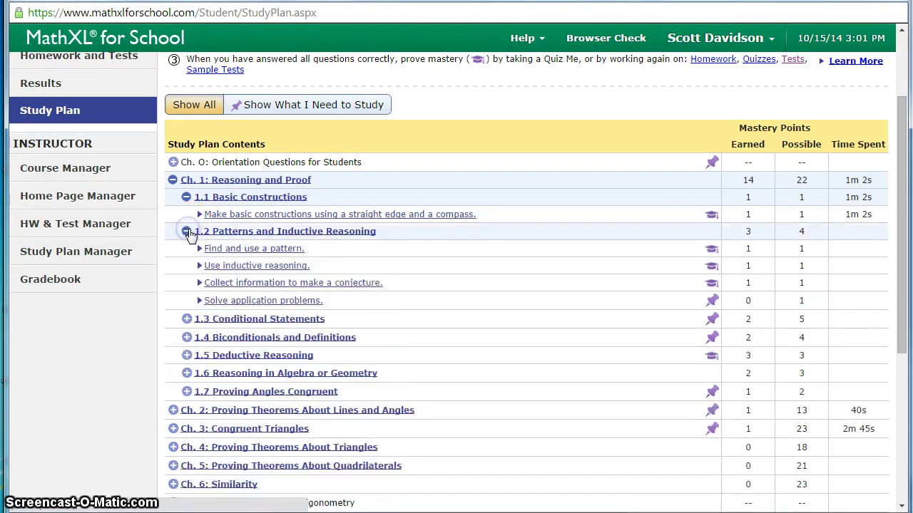
pyautogui.click(301, 301)
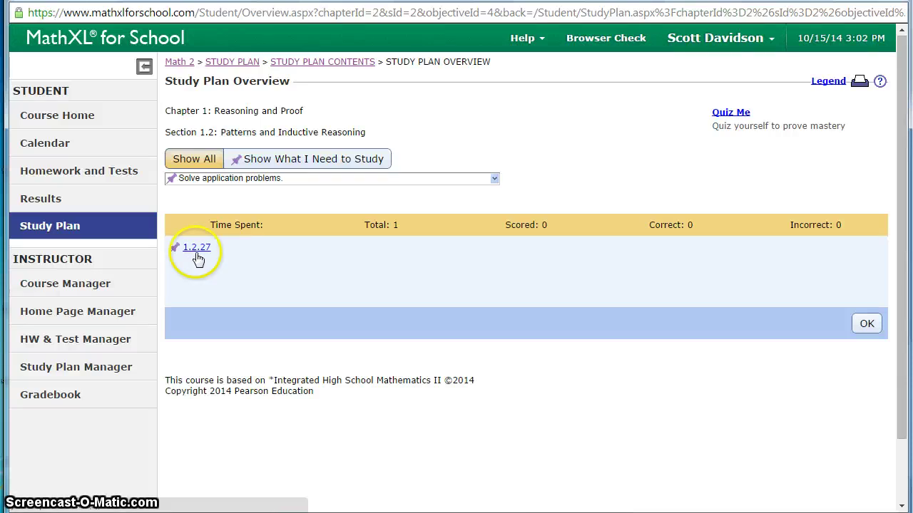
# Attempt a mastery quiz on 'Solve application problems', dismiss the alert, and return to Study Plan Contents.
pyautogui.click(727, 116)
pyautogui.click(546, 121)
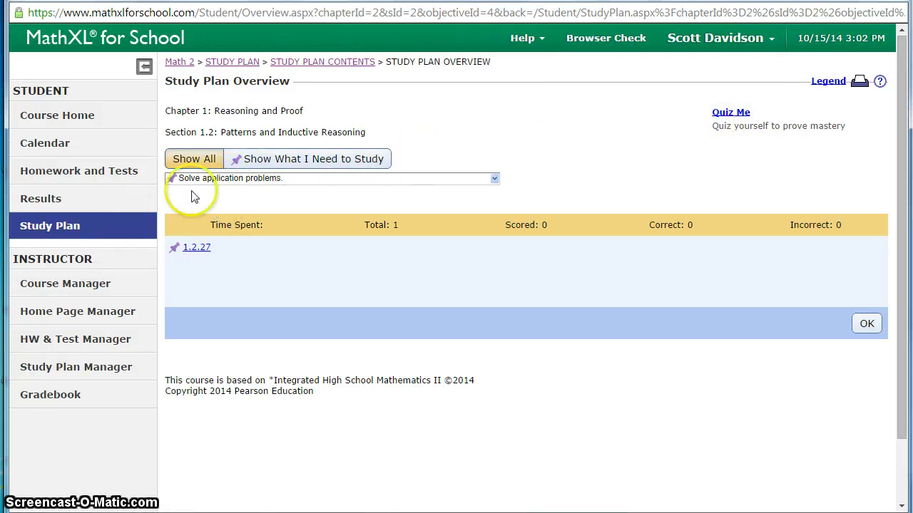
pyautogui.click(317, 62)
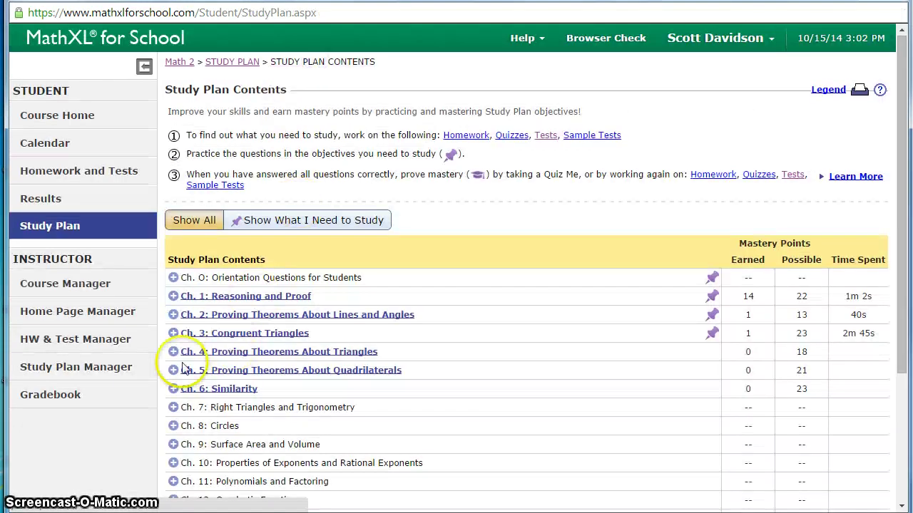
# Open Section 1.3's 'Write a conditional.' overview and preview its Quiz Me without starting it.
pyautogui.click(172, 297)
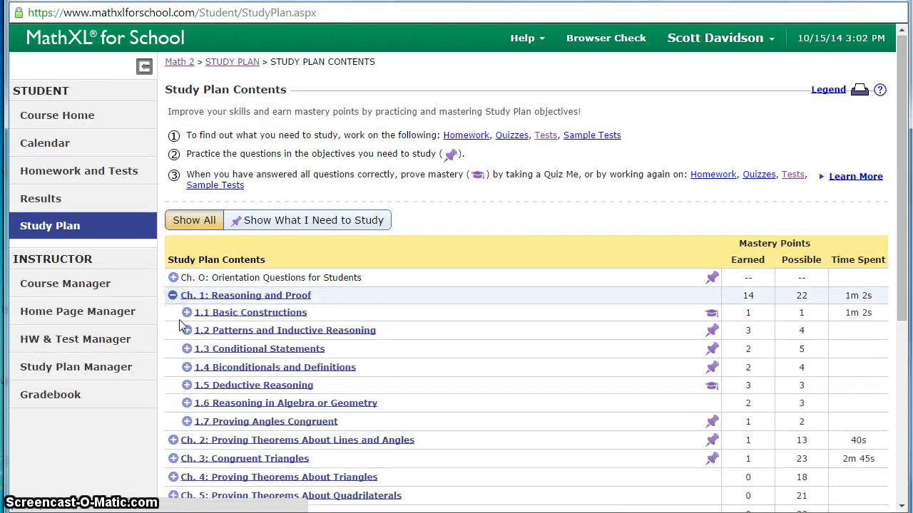
pyautogui.click(186, 348)
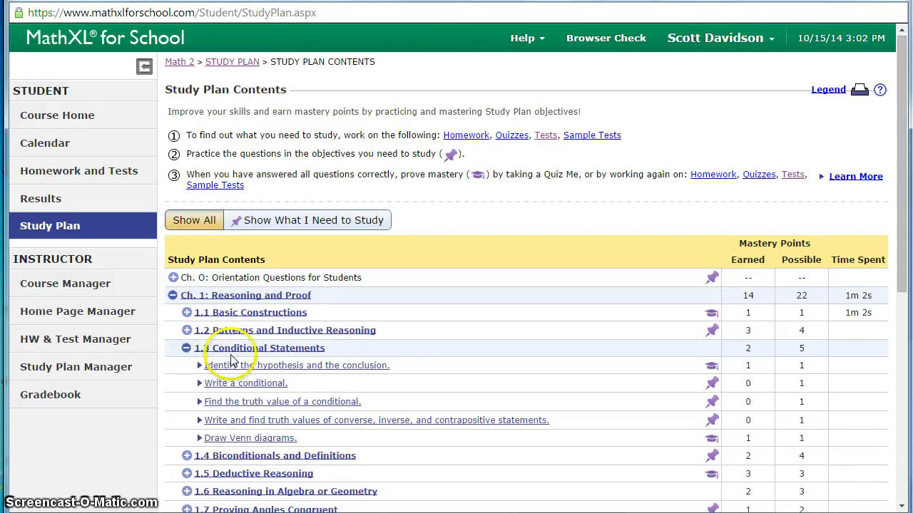
pyautogui.click(253, 383)
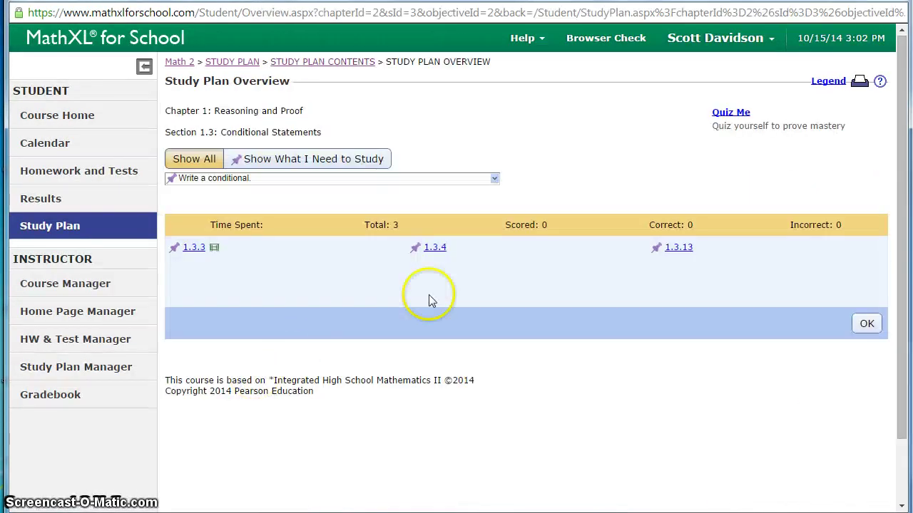
pyautogui.click(723, 114)
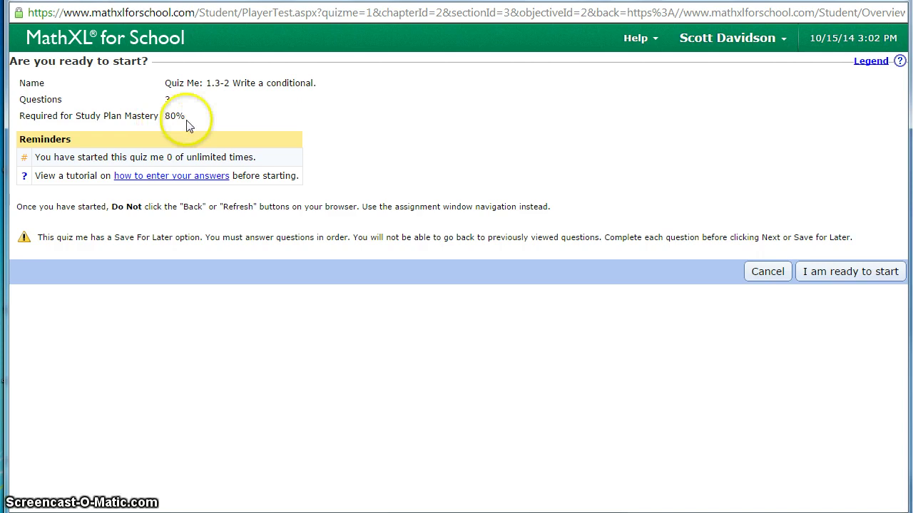
pyautogui.click(755, 274)
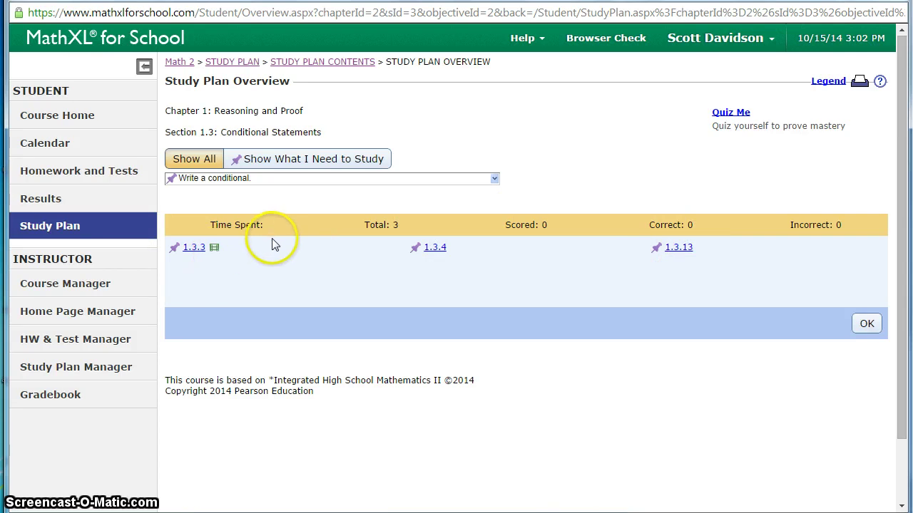
# Filter Study Plan Contents to Show What I Need to Study, expanding Ch. 1 and section 1.2.
pyautogui.click(318, 62)
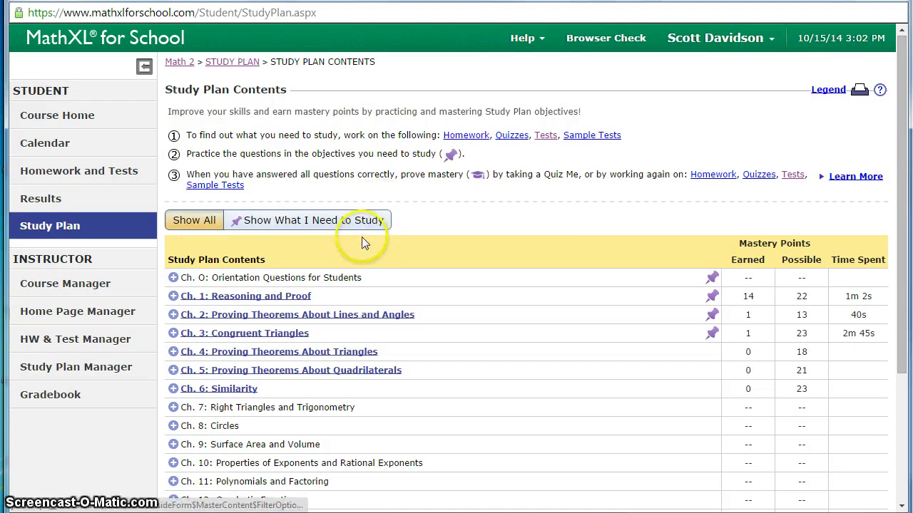
pyautogui.click(316, 223)
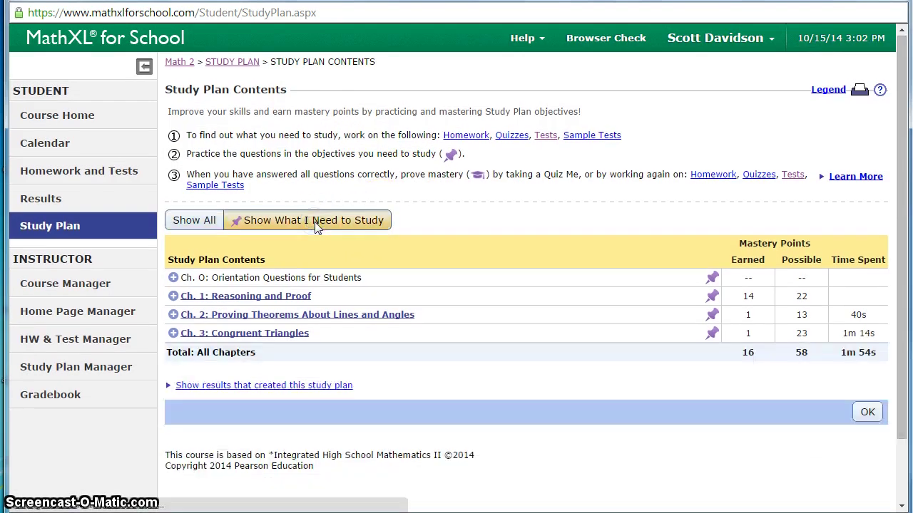
pyautogui.click(173, 295)
pyautogui.click(187, 313)
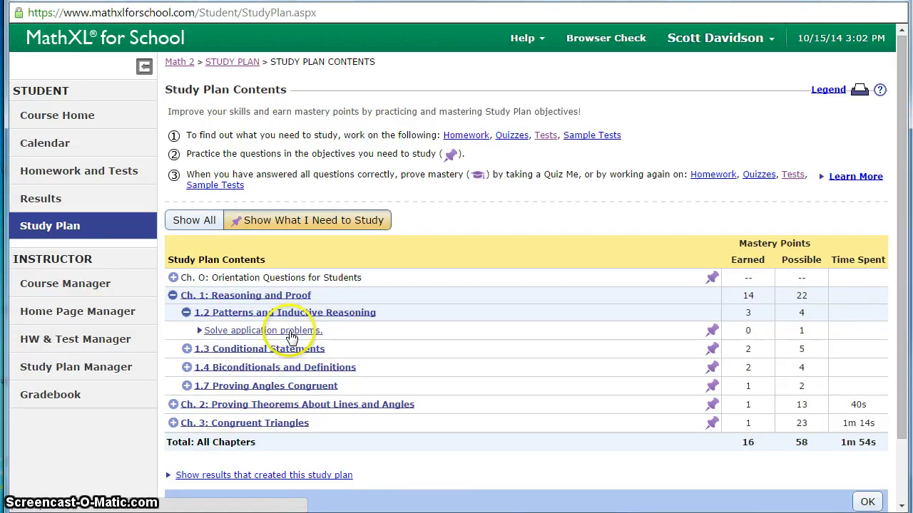
# Check mastery progress across all chapters, then return to the main Study Plan page.
pyautogui.click(243, 62)
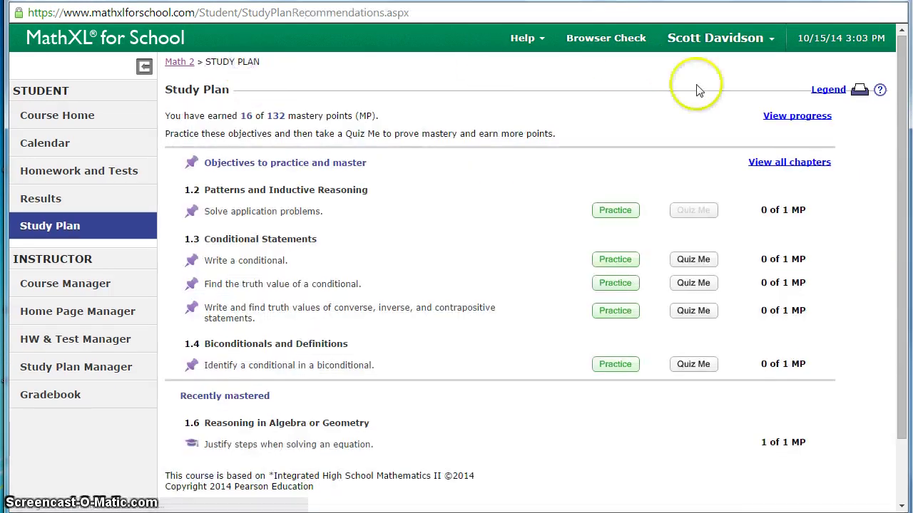
pyautogui.click(771, 117)
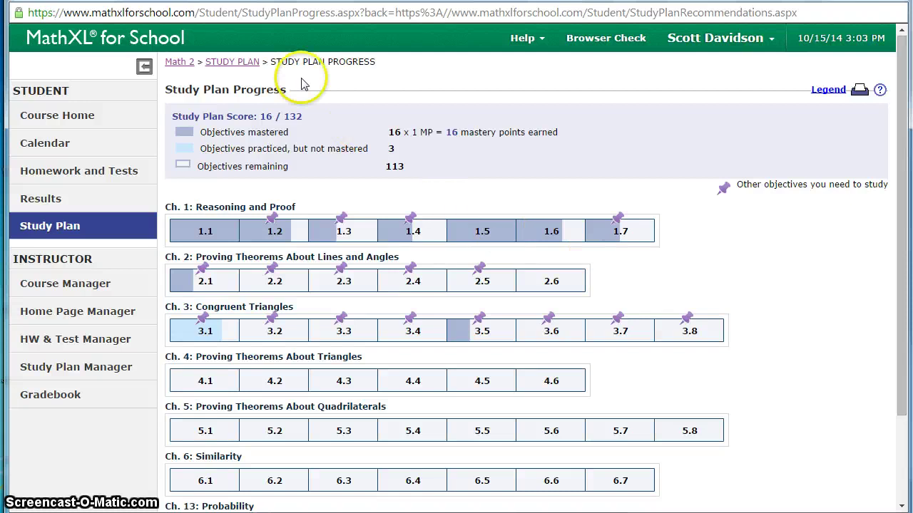
pyautogui.click(243, 62)
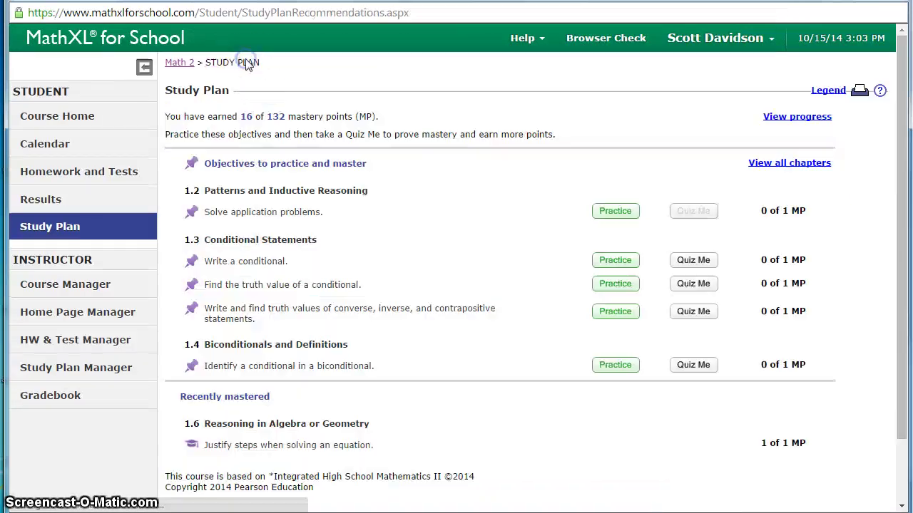
# Show the full chapter list for Ch. 0–3, totaling 16 of 58 mastery points.
pyautogui.click(781, 163)
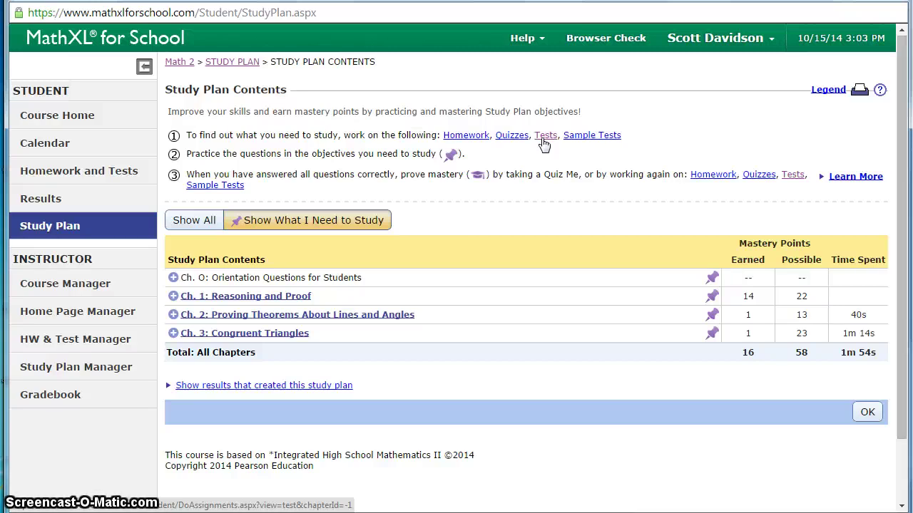
# List the Sample Tests and preview the Chapter 2-Form A start page, cancelling without starting.
pyautogui.click(584, 137)
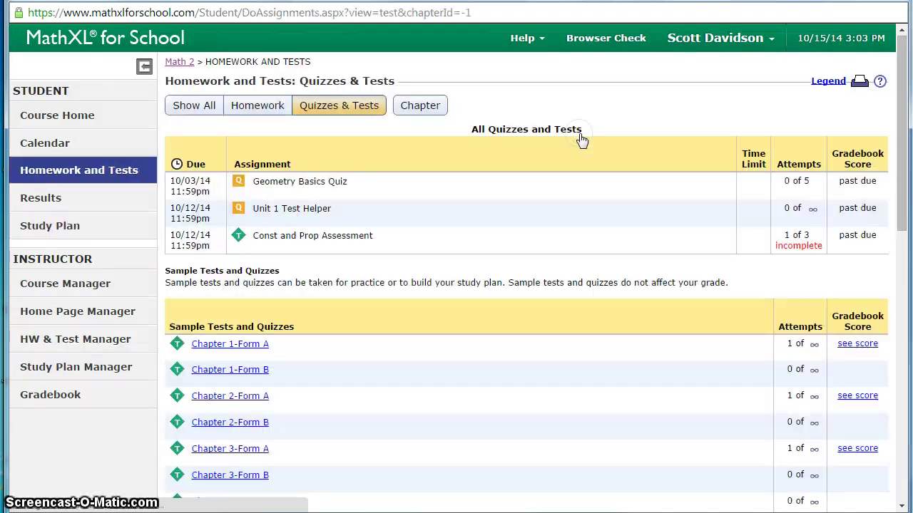
pyautogui.moveTo(899, 112); pyautogui.dragTo(901, 135)
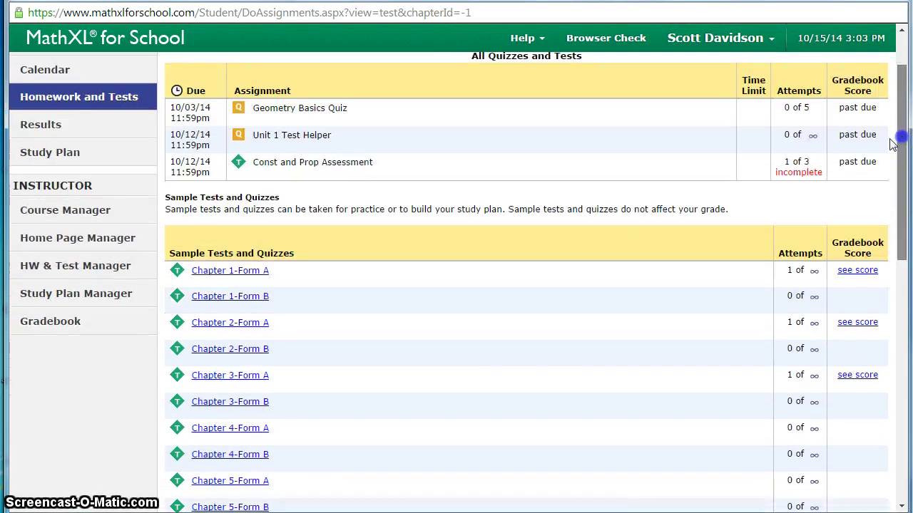
pyautogui.click(224, 327)
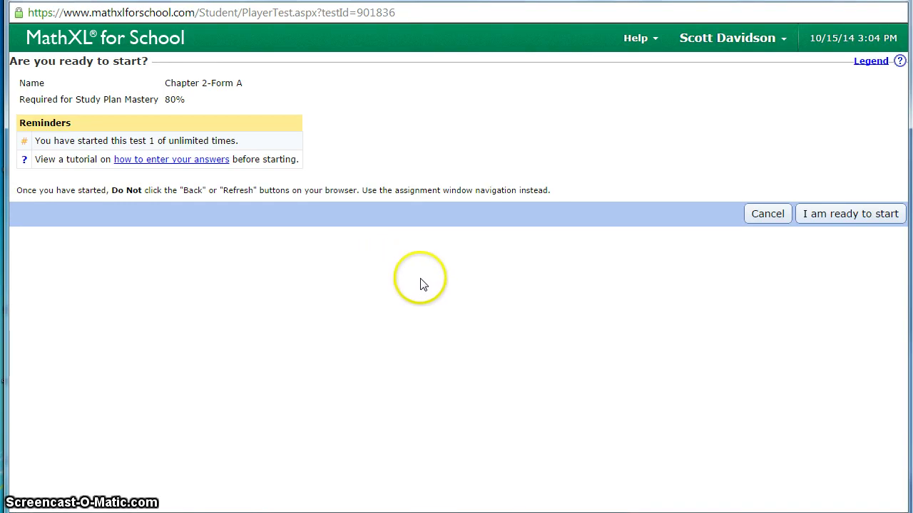
pyautogui.click(769, 214)
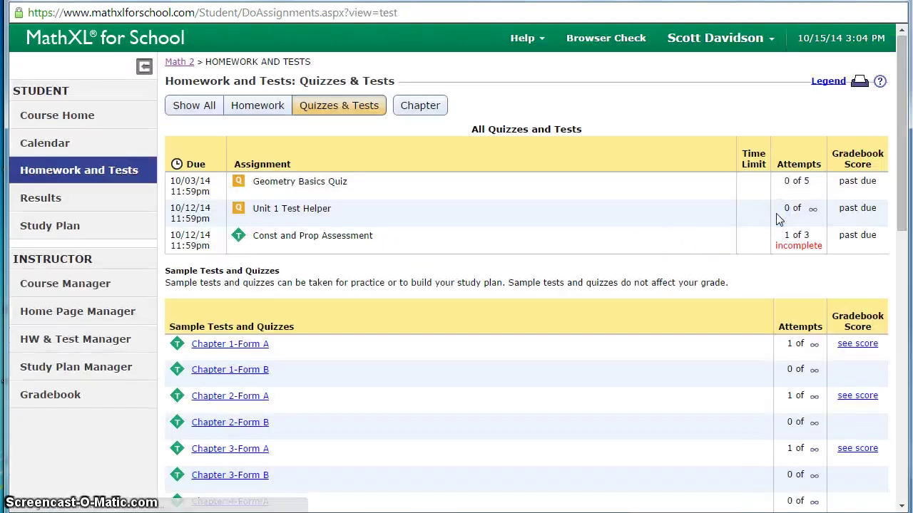
# Go through the Math 2 course home and Study Plan to view all chapters again.
pyautogui.click(181, 62)
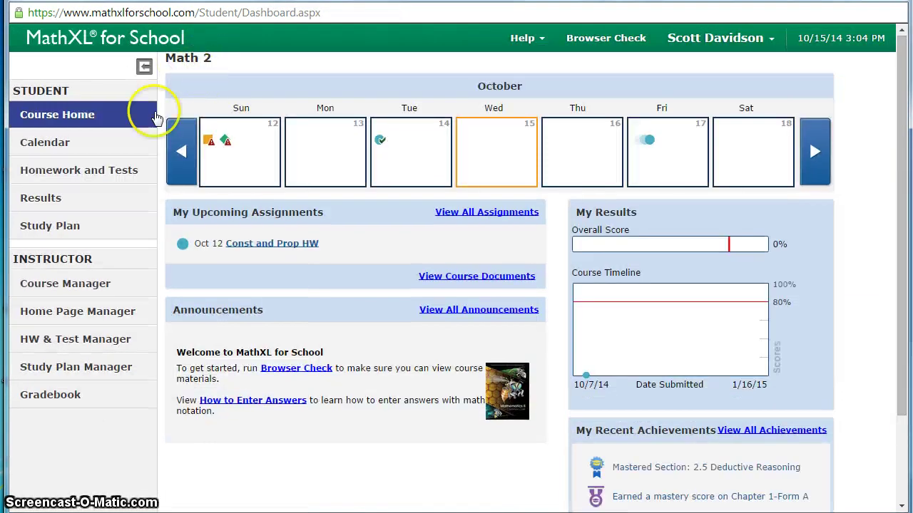
pyautogui.click(46, 230)
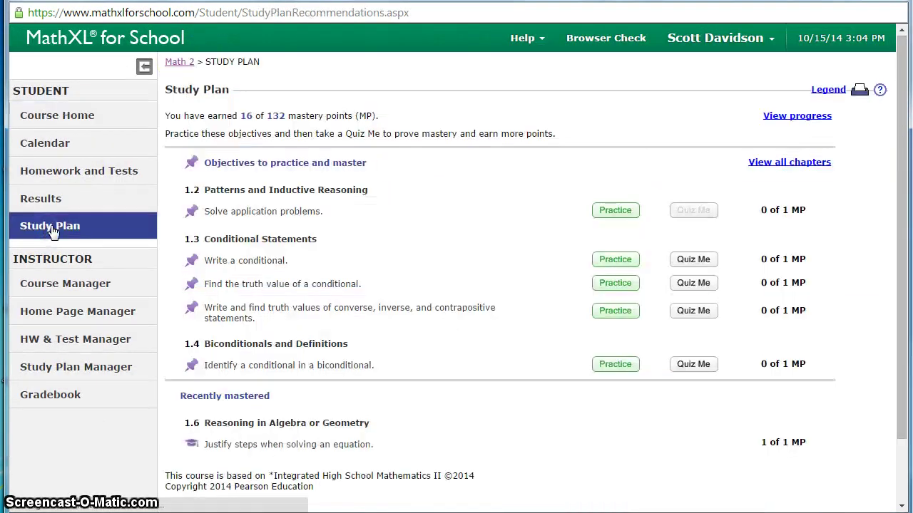
pyautogui.click(791, 161)
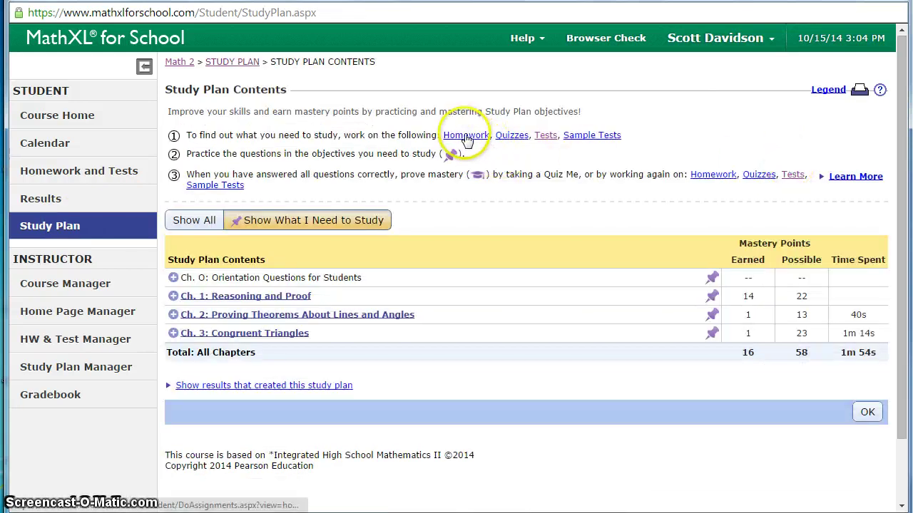